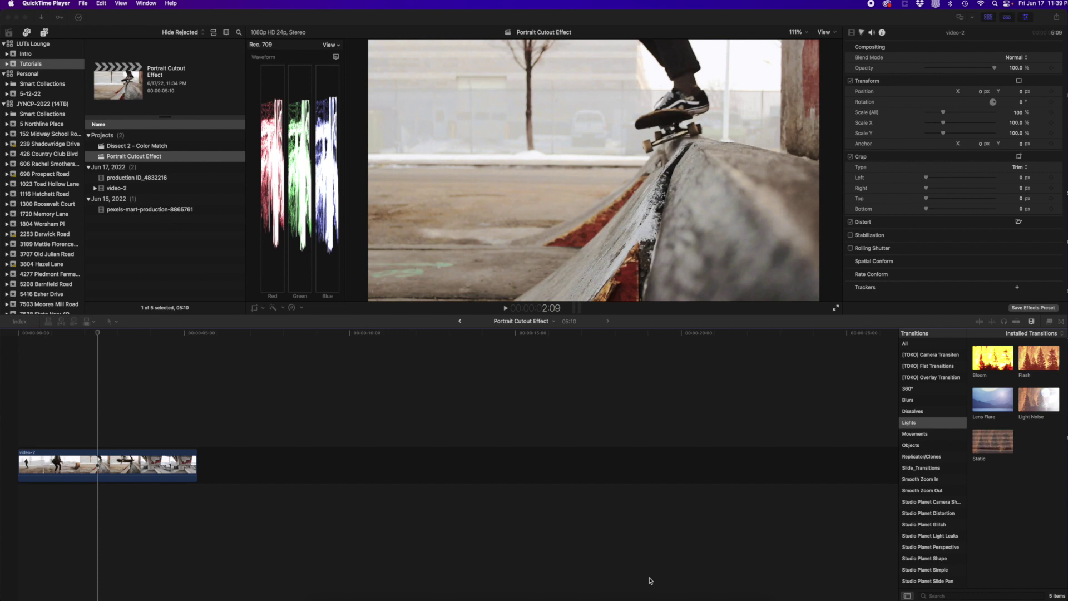
Duplicate the video-2 clip right after the original and bring up the copy's Transform/Crop/Distort options
click(92, 466)
click(93, 471)
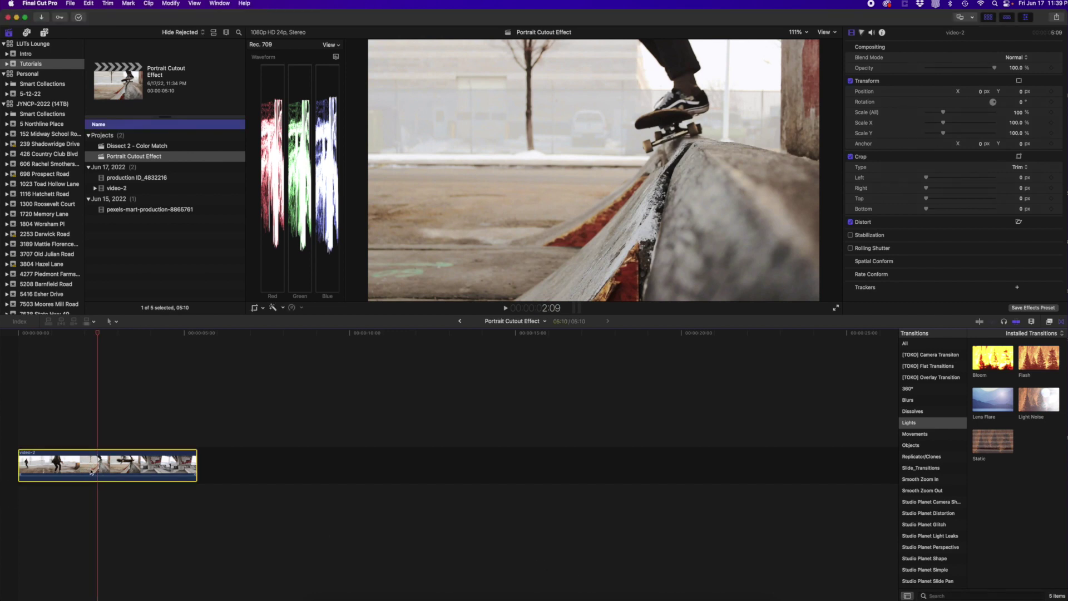
drag(86, 470, 266, 468)
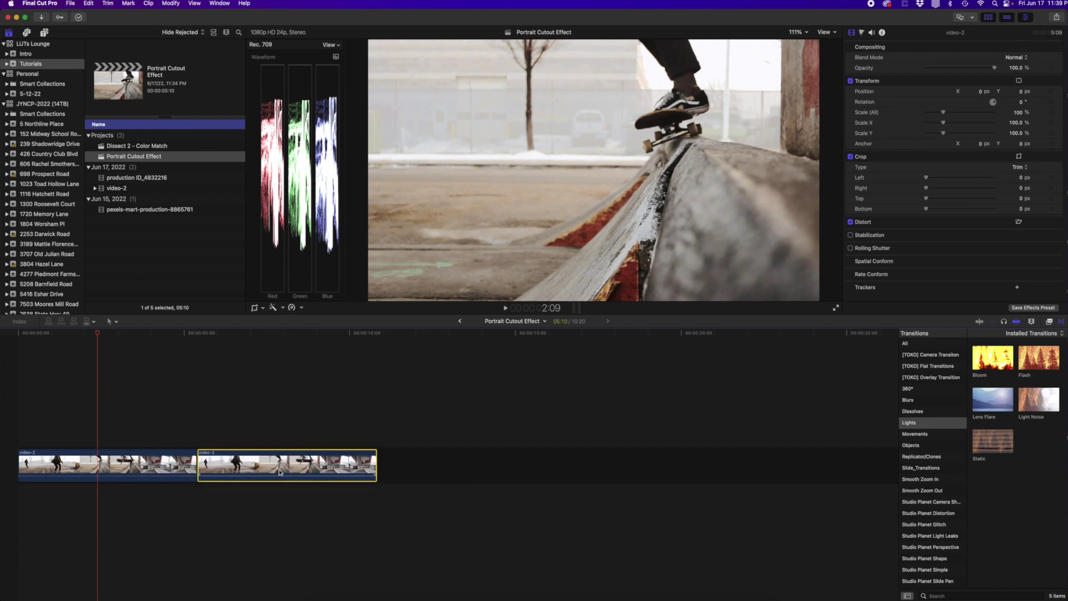
click(270, 445)
click(269, 465)
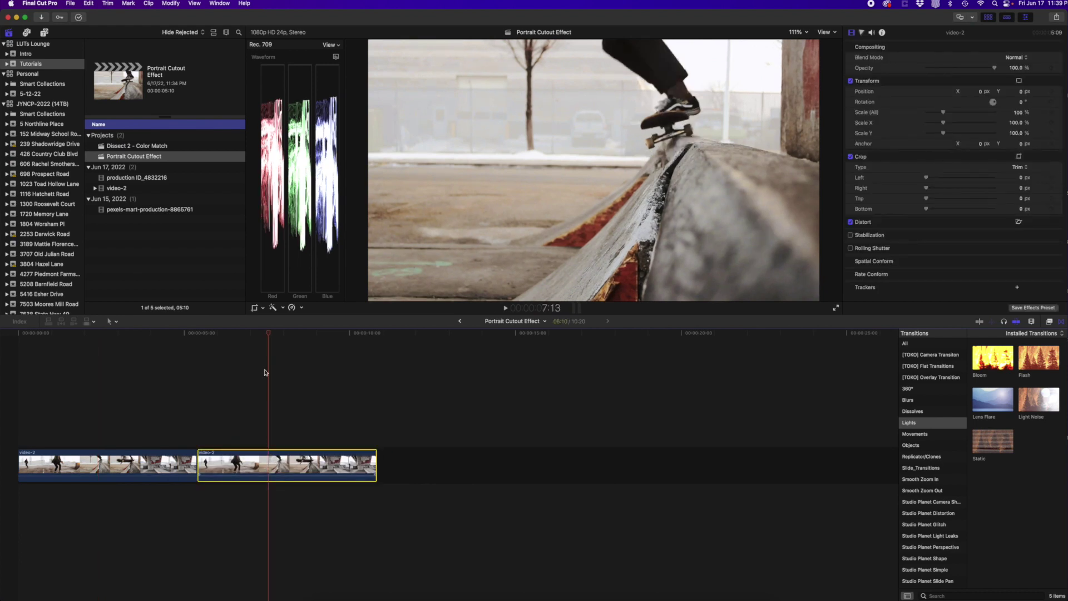
click(263, 309)
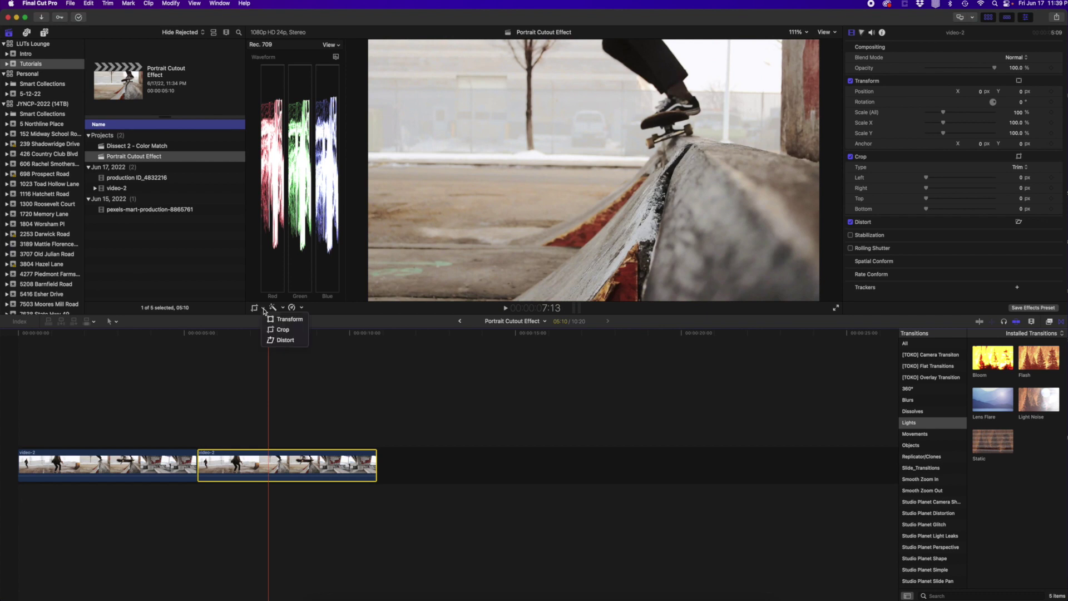
Apply a Ken Burns crop to the copy, ending at 120% scale toward the rail
click(286, 331)
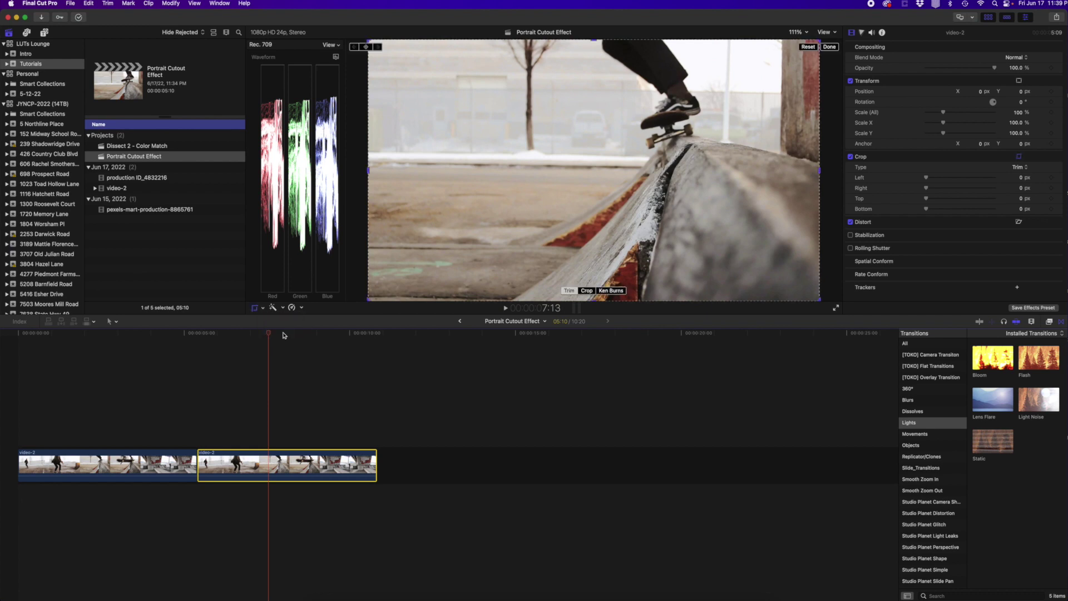
click(611, 291)
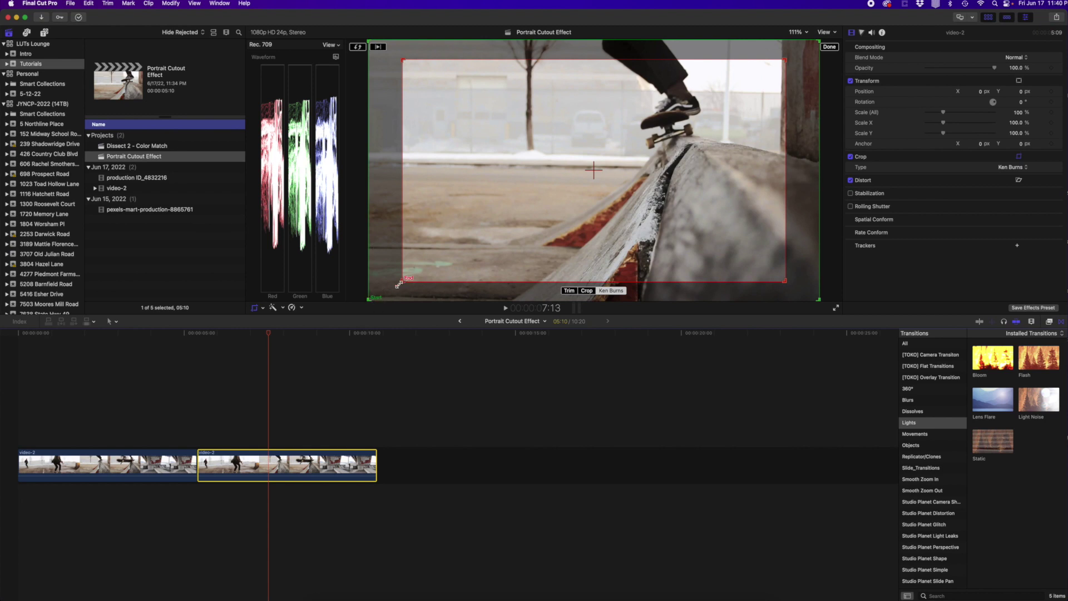
click(231, 335)
drag(230, 337, 291, 336)
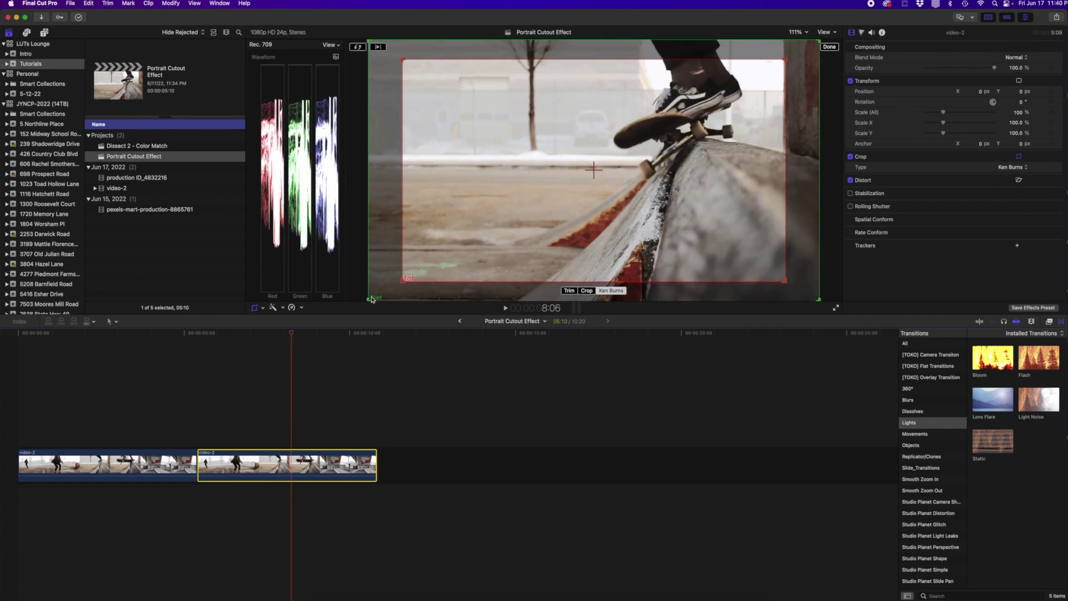
mouse_move(403, 280)
mouse_down()
mouse_move(395, 286)
mouse_move(427, 271)
mouse_move(394, 286)
mouse_move(467, 242)
mouse_move(411, 275)
mouse_up()
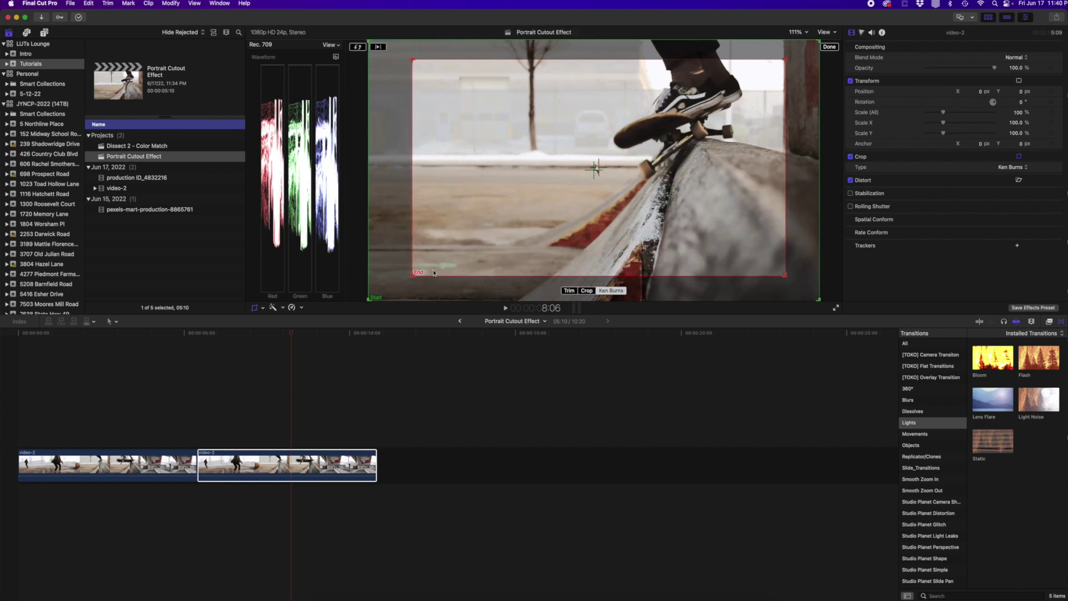
click(828, 47)
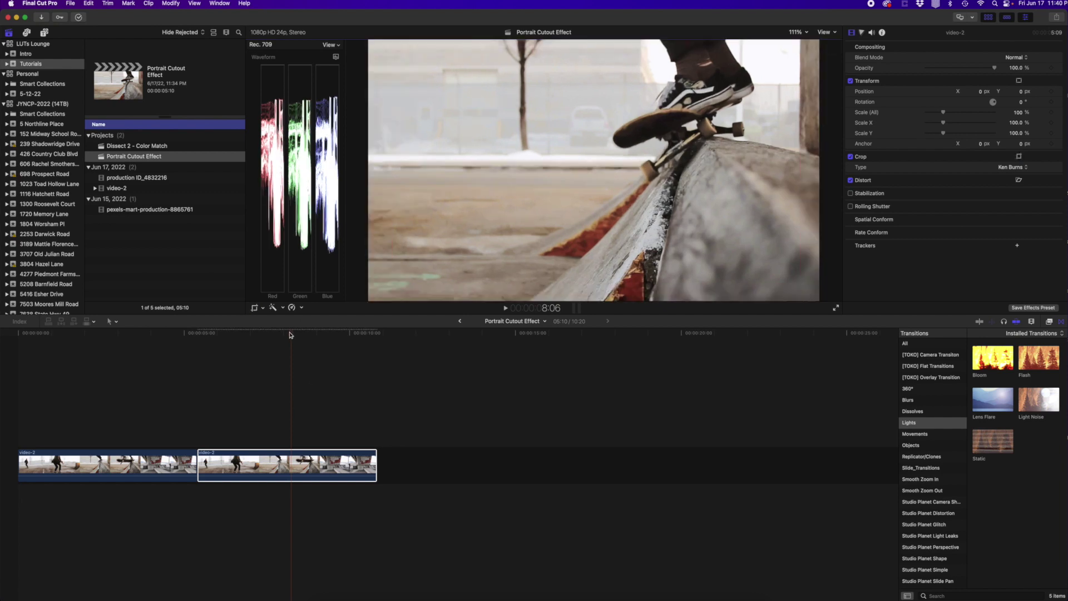
click(211, 334)
Play back the Ken Burns copy, then delete it so only the original video-2 clip remains
key(space)
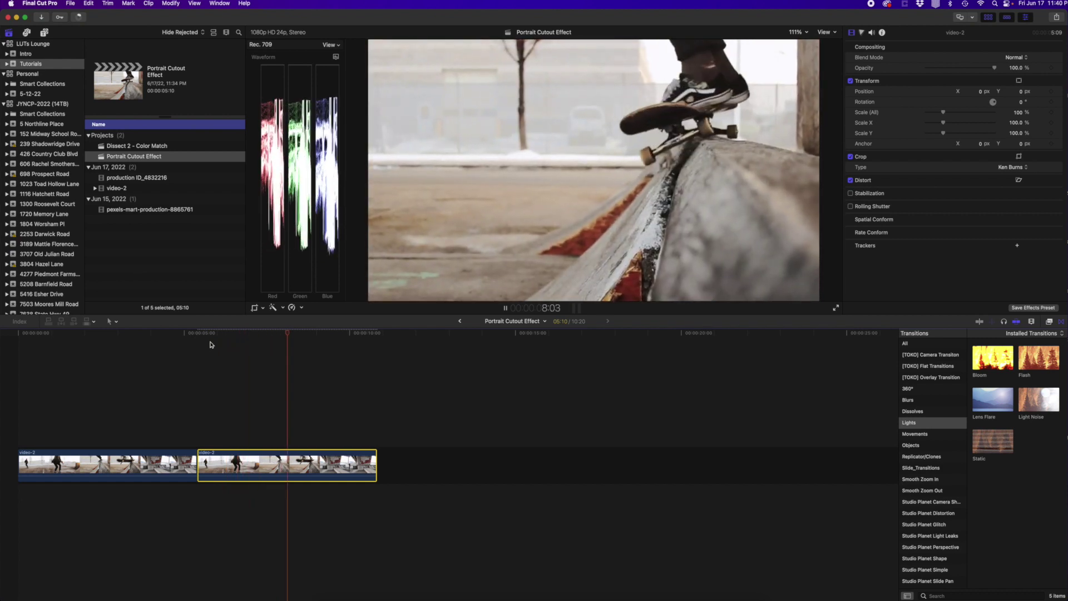
key(space)
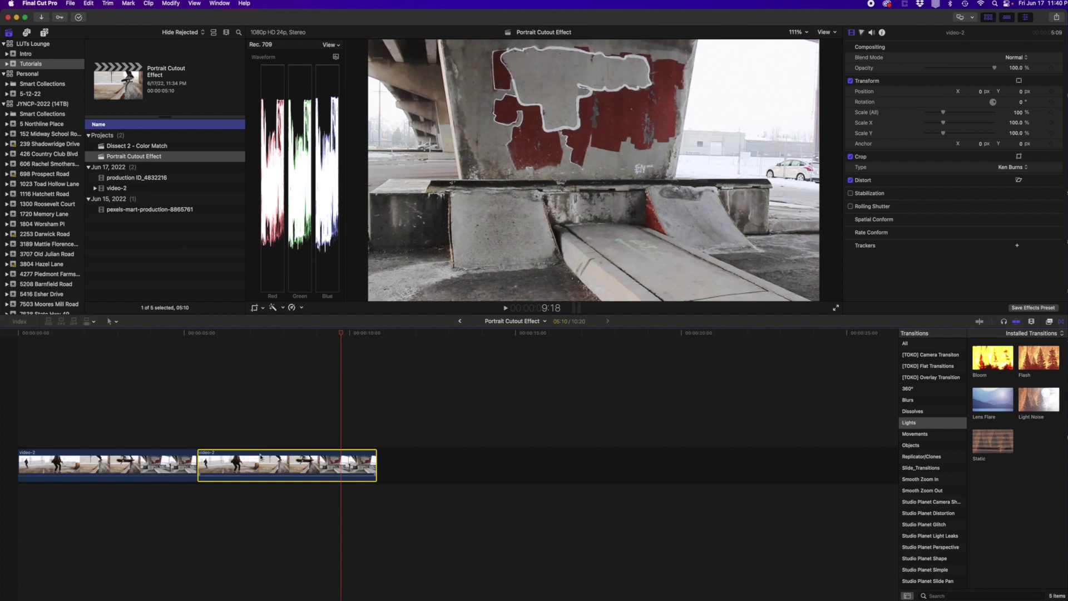
key(Delete)
drag(198, 334, 76, 339)
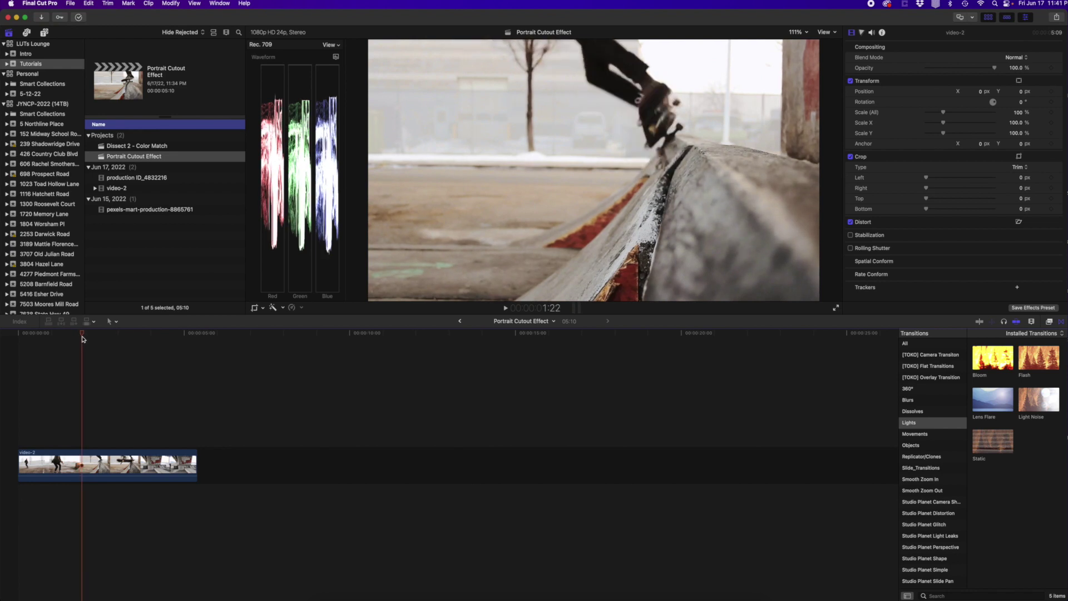
Add a starting Scale (All) keyframe at 100% on the skateboard clip around 1:22
click(83, 459)
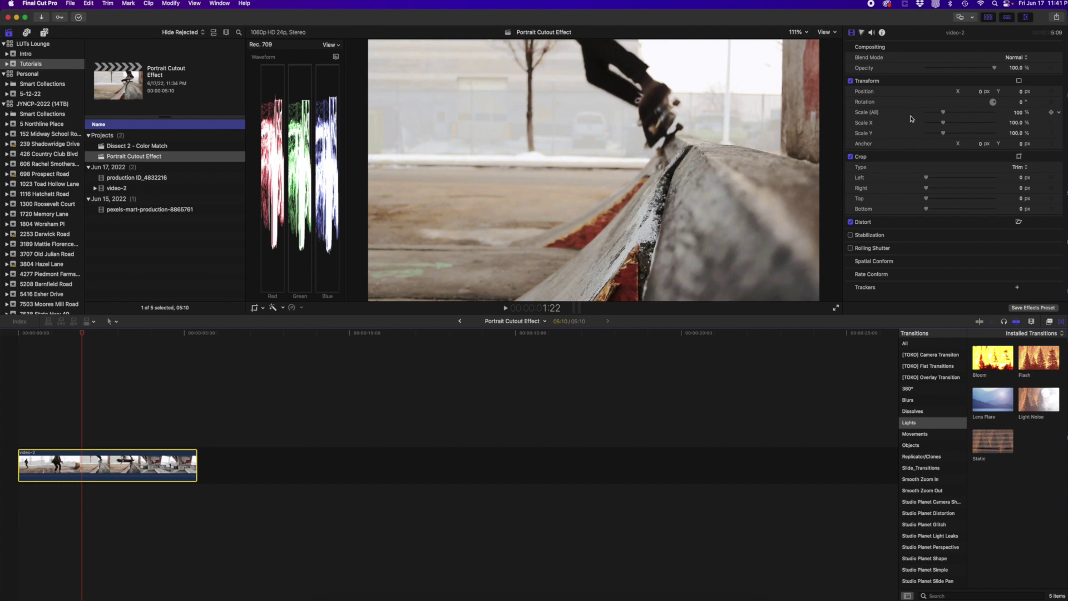
click(1052, 113)
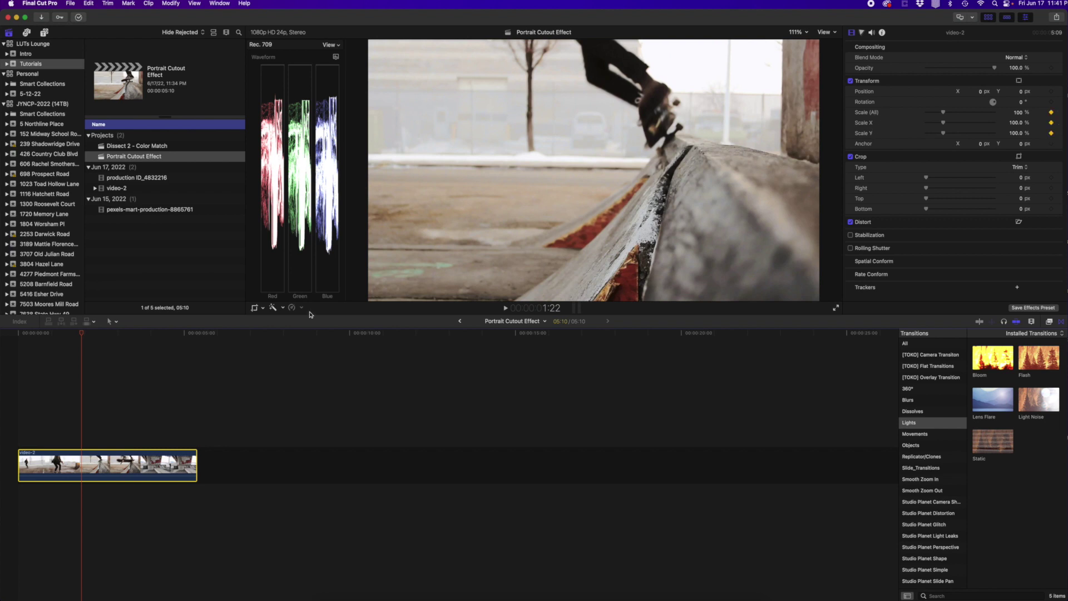
click(83, 335)
Scale the skateboard clip to 182% at about 3:03 and play back the zoom
drag(83, 336, 123, 337)
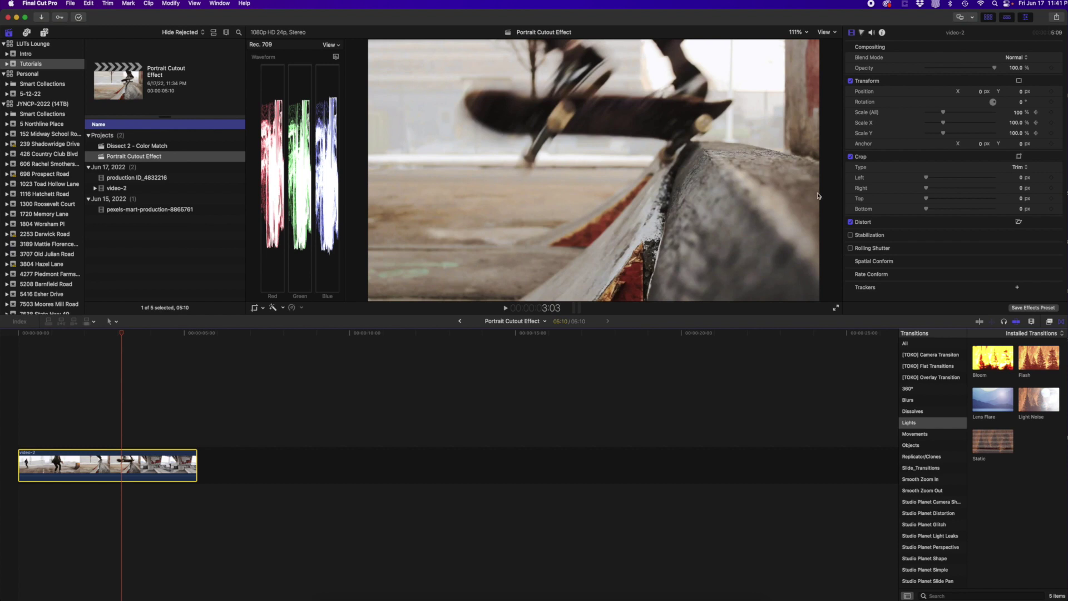
drag(944, 113, 957, 114)
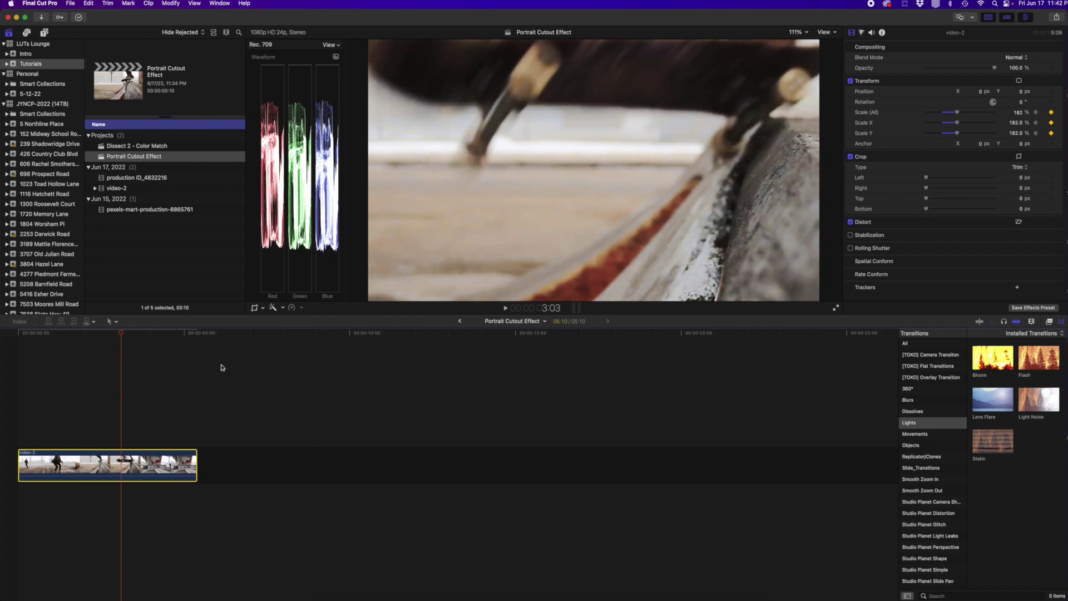
drag(122, 334, 56, 339)
key(space)
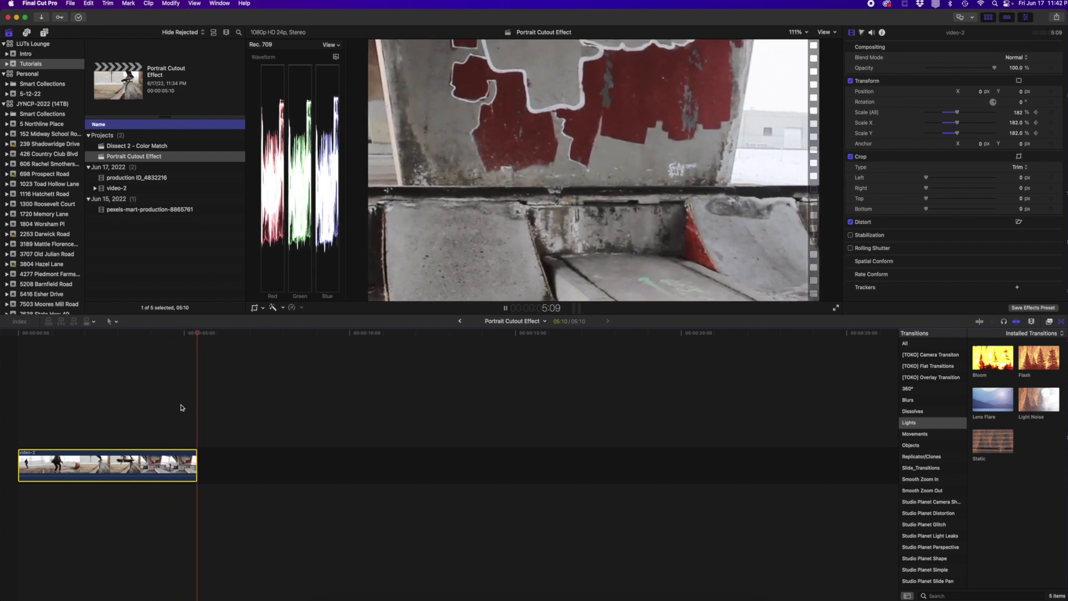
drag(196, 333, 84, 341)
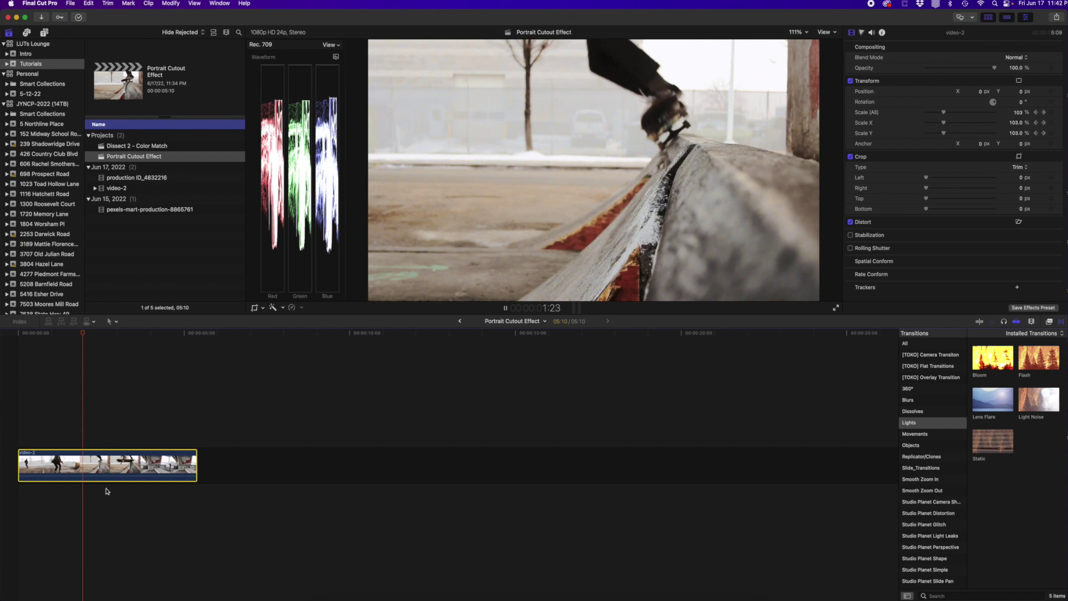
Show Video Animation for the skateboard clip and select the zoom's ending Transform keyframe
right_click(96, 467)
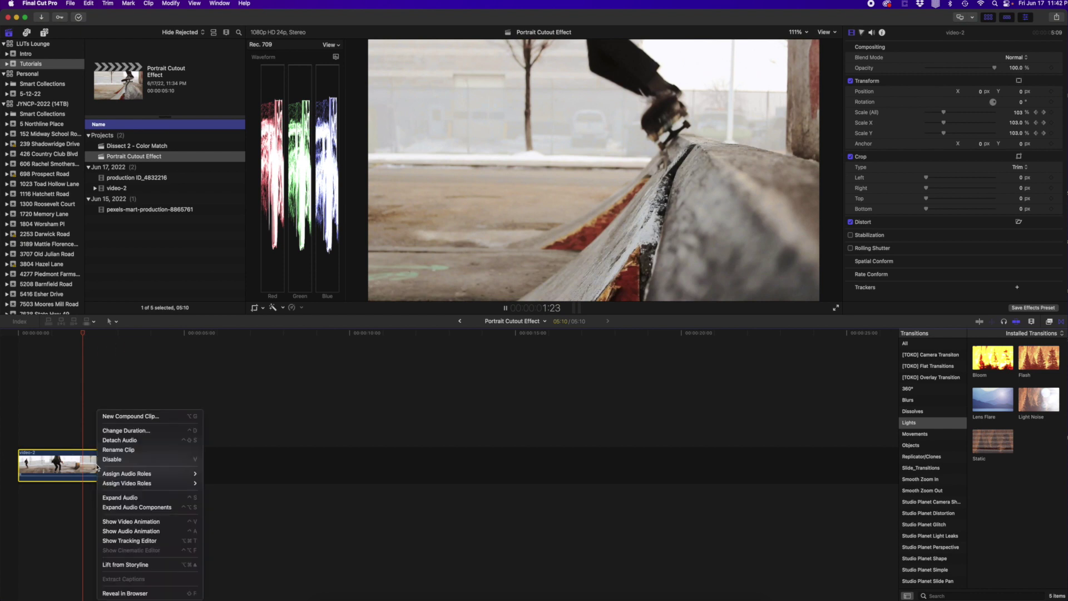
click(124, 523)
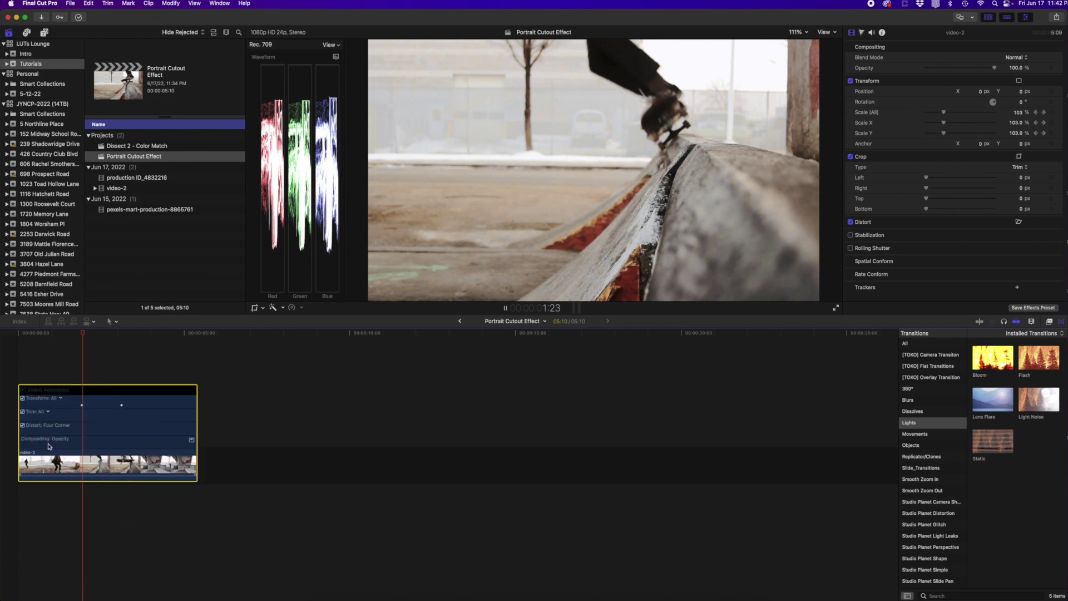
click(70, 334)
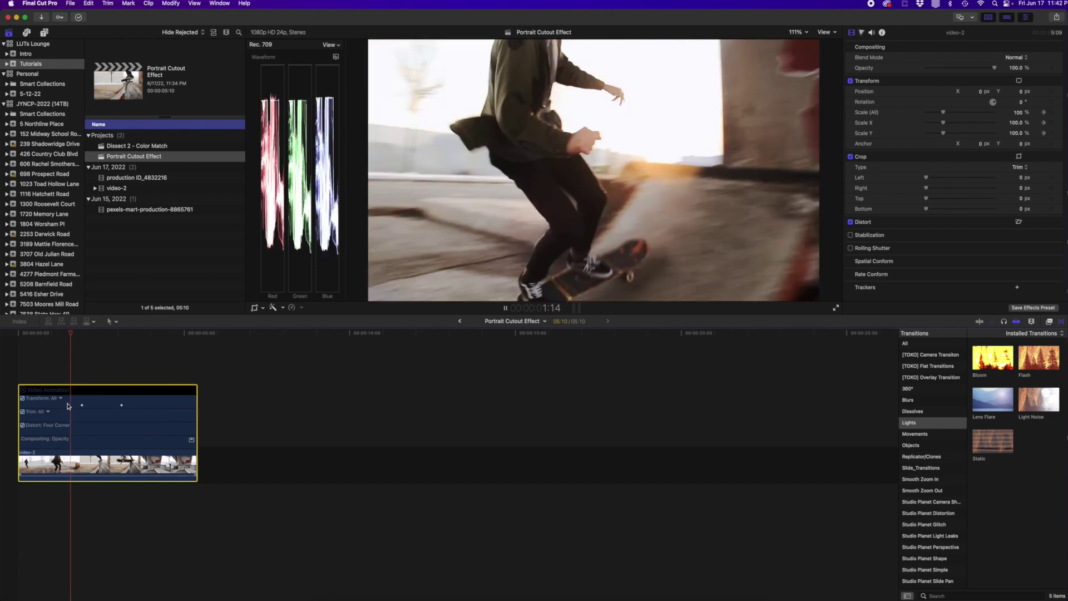
alt+click(121, 405)
Move the zoom's end keyframe earlier to 02:08 and play the quicker zoom
drag(121, 406, 94, 405)
click(61, 334)
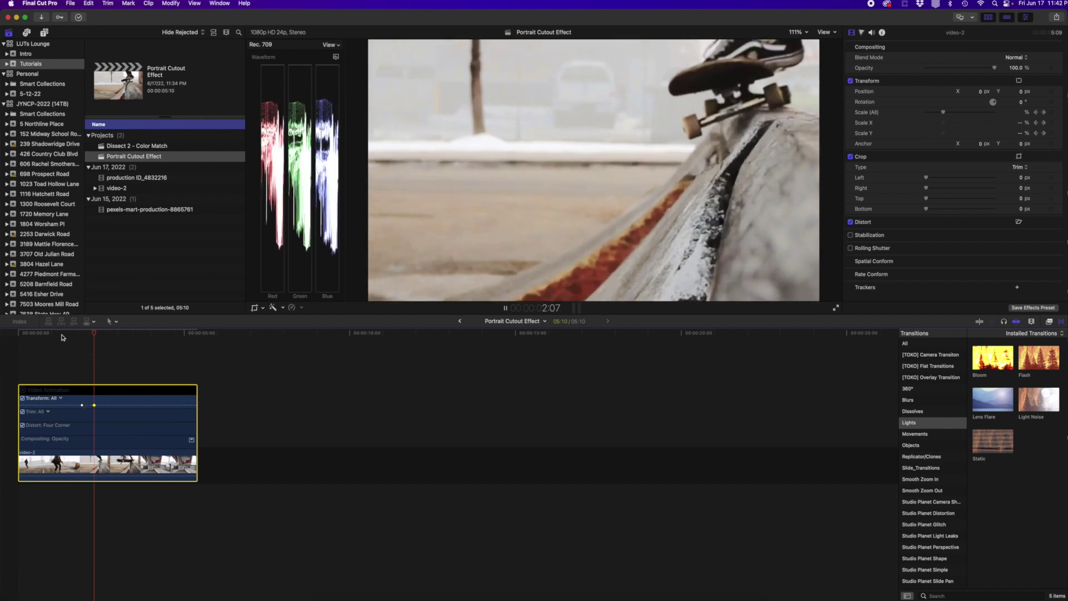
key(space)
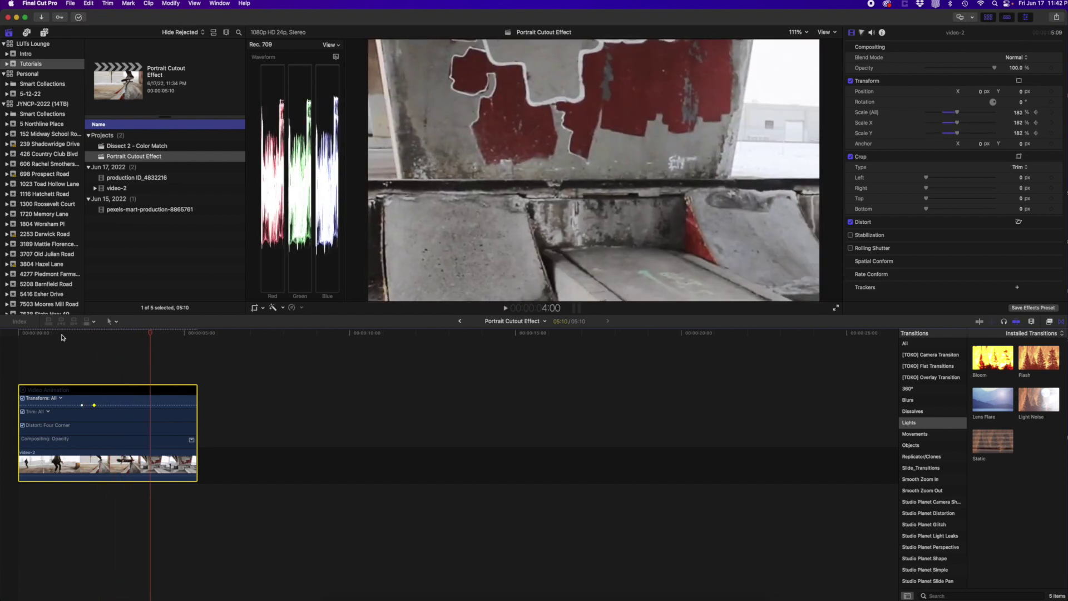
Shift the start keyframe to 01:23 and place the 182% keyframe at 03:00, checking playback
drag(94, 405, 154, 405)
click(114, 377)
key(space)
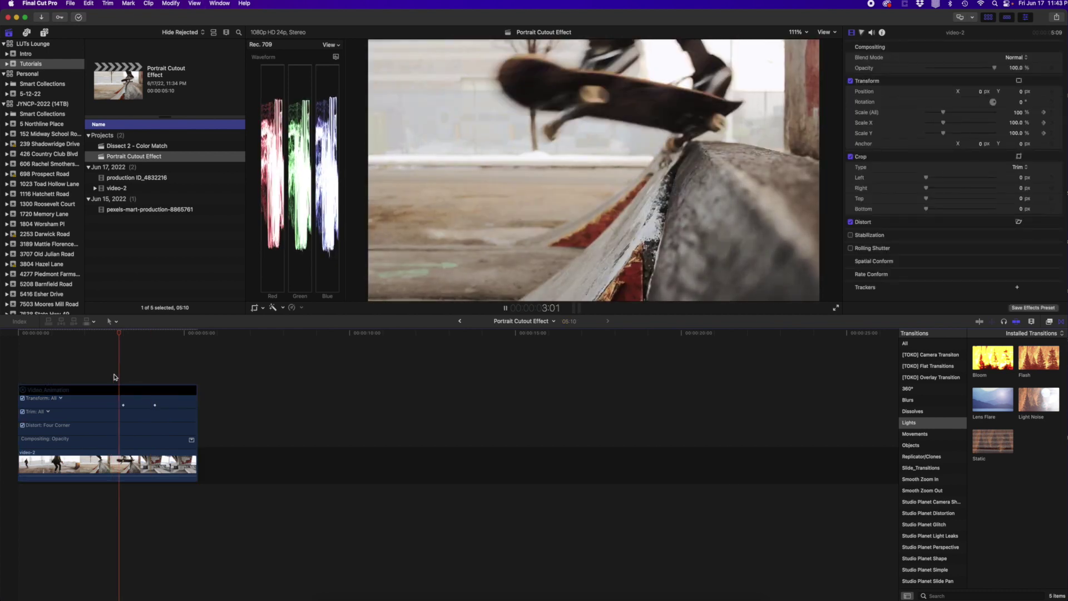
key(space)
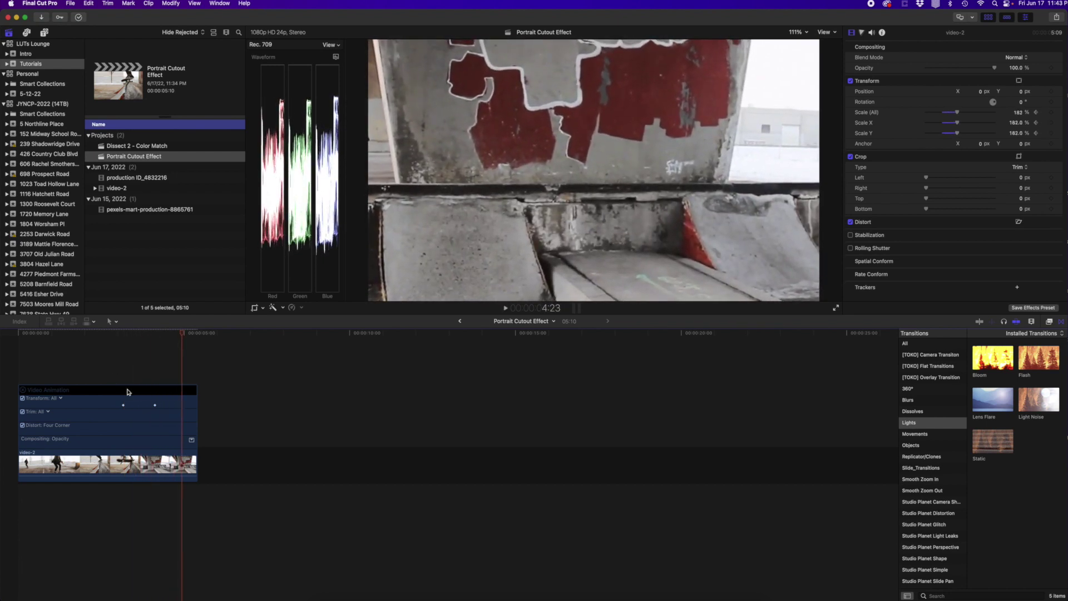
drag(183, 335, 140, 334)
drag(155, 405, 108, 405)
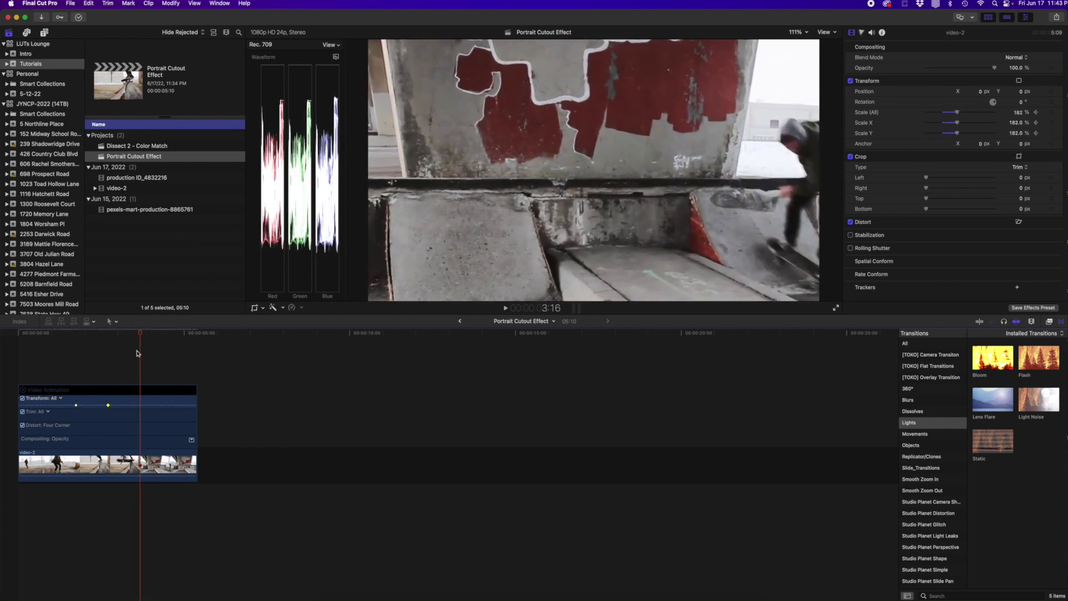
drag(140, 335, 92, 341)
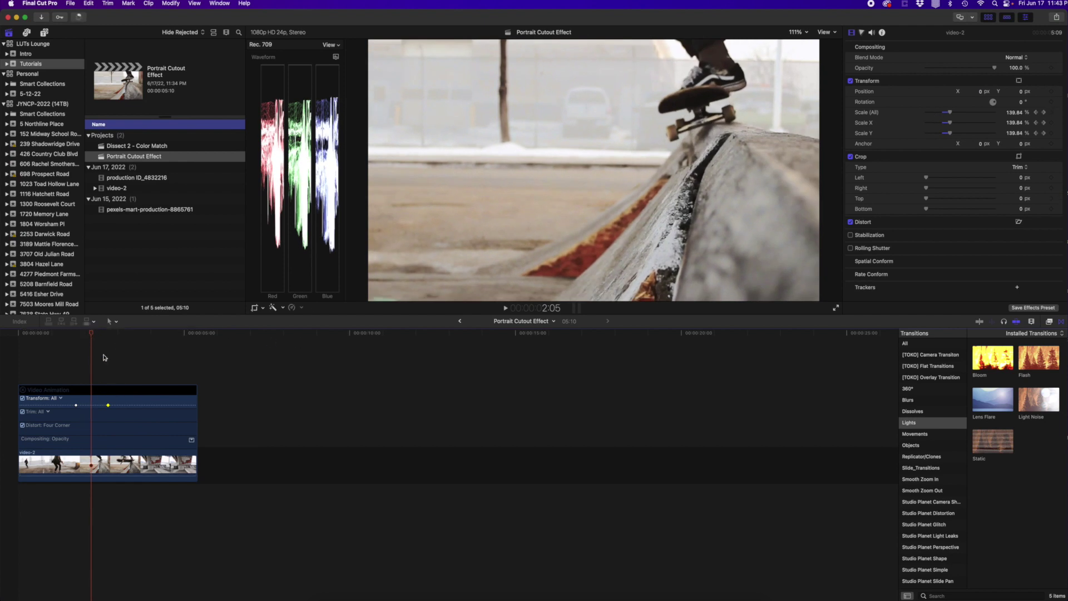
At 2:06, rotate the skateboard clip 13.2° and preview the tilted punch-in
click(92, 334)
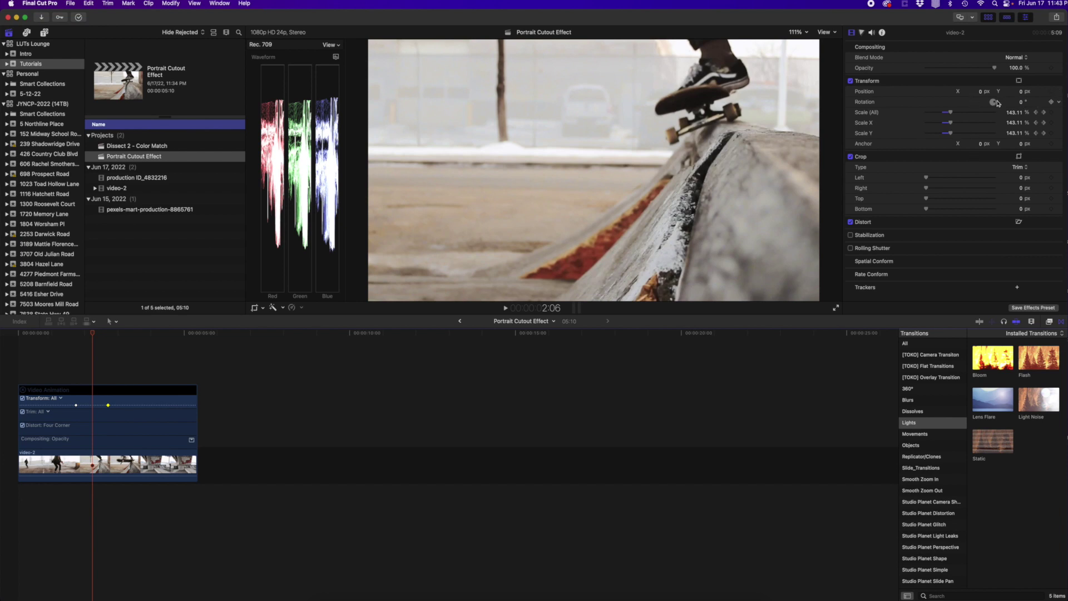
drag(996, 103, 997, 104)
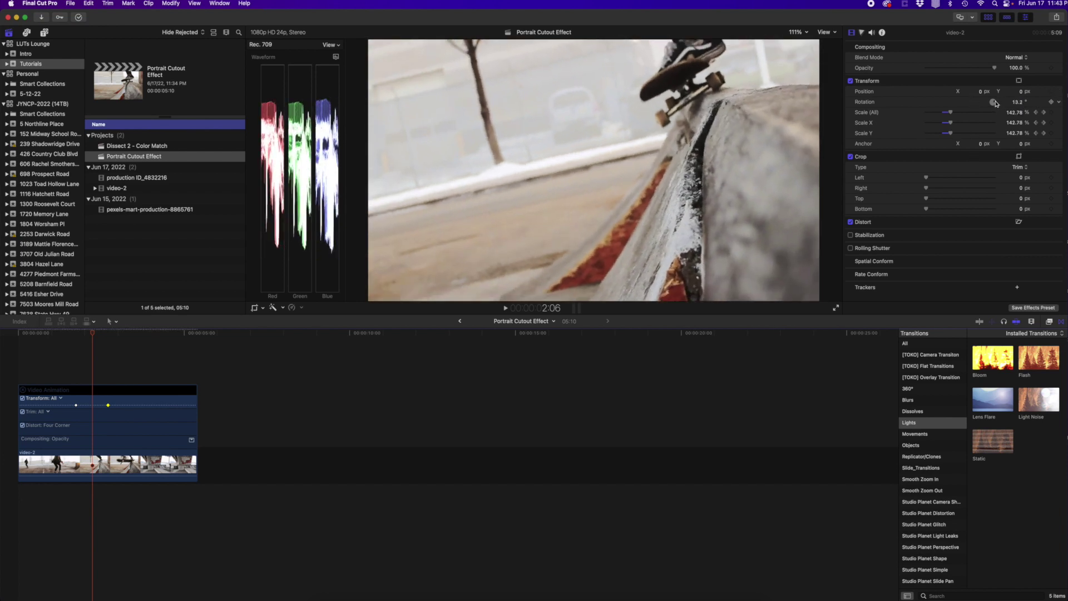
key(space)
key(space)
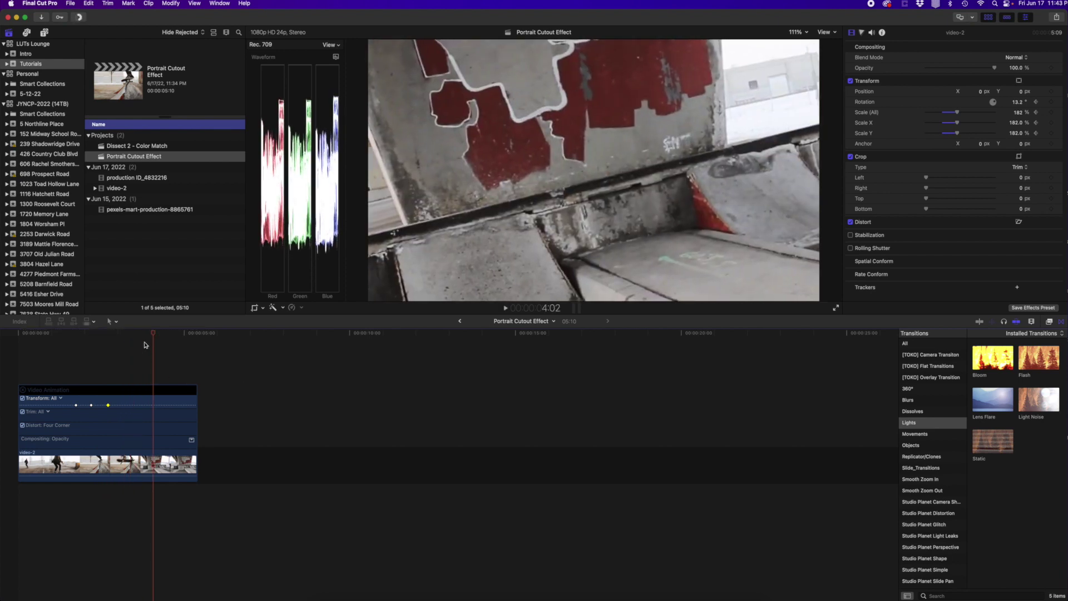
drag(153, 337, 88, 340)
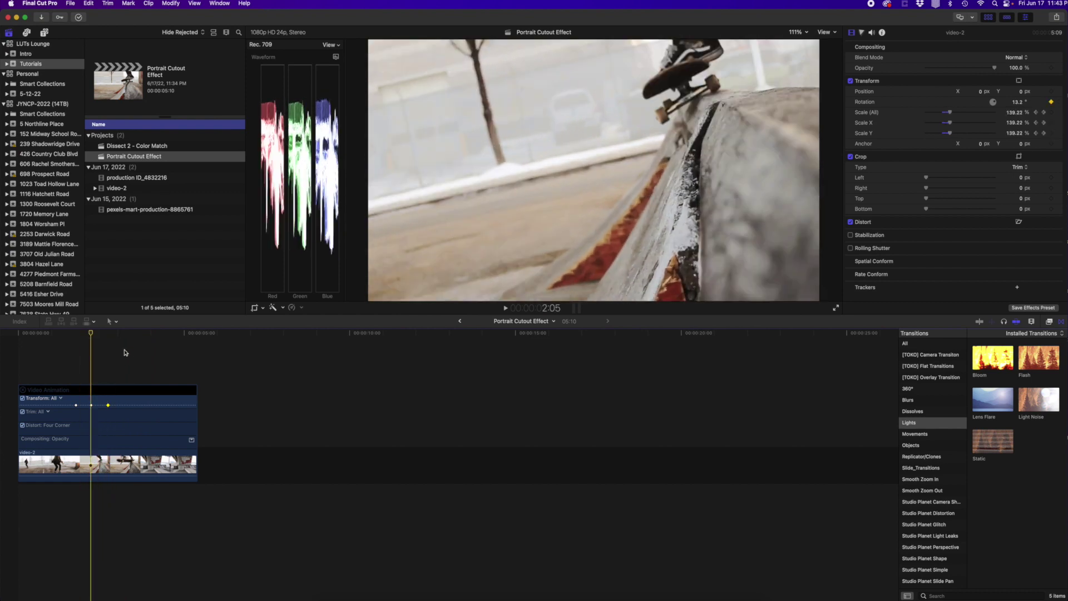